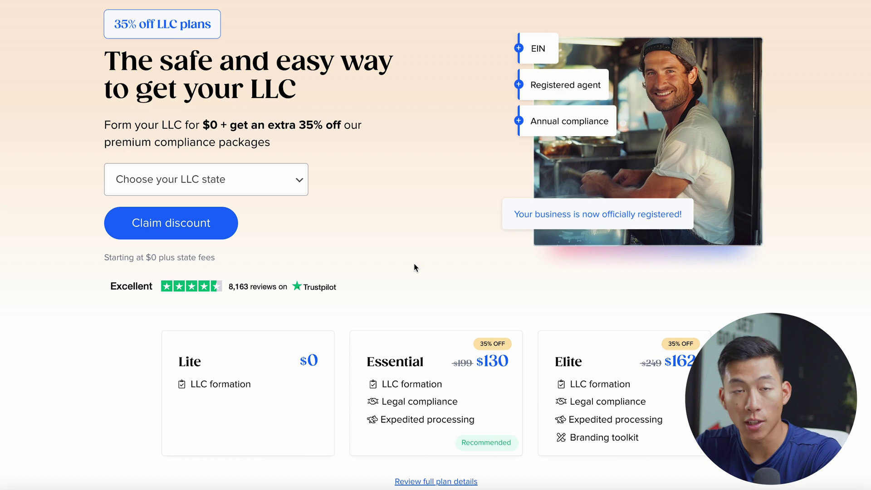
Choose Idaho as the LLC state and claim the discount on the LLC plans.
scroll(414, 268, "down", 2)
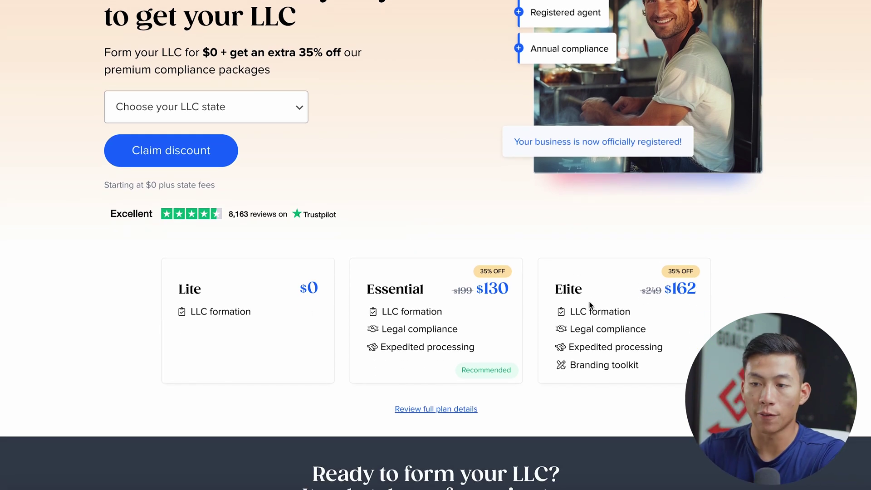
scroll(374, 217, "up", 3)
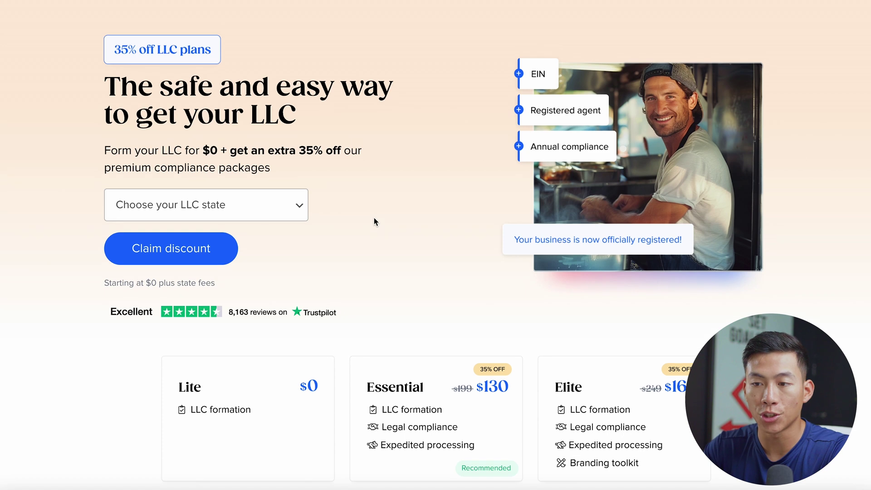
left_click(251, 205)
scroll(238, 317, "down", 4)
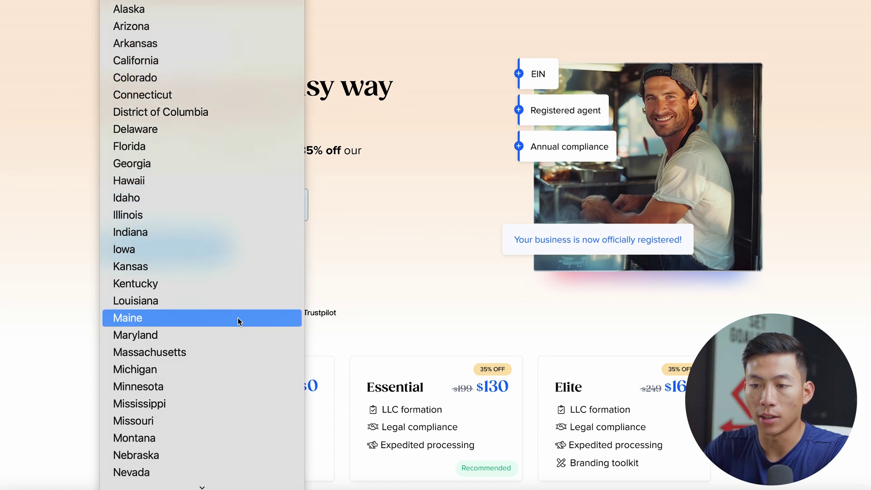
left_click(147, 202)
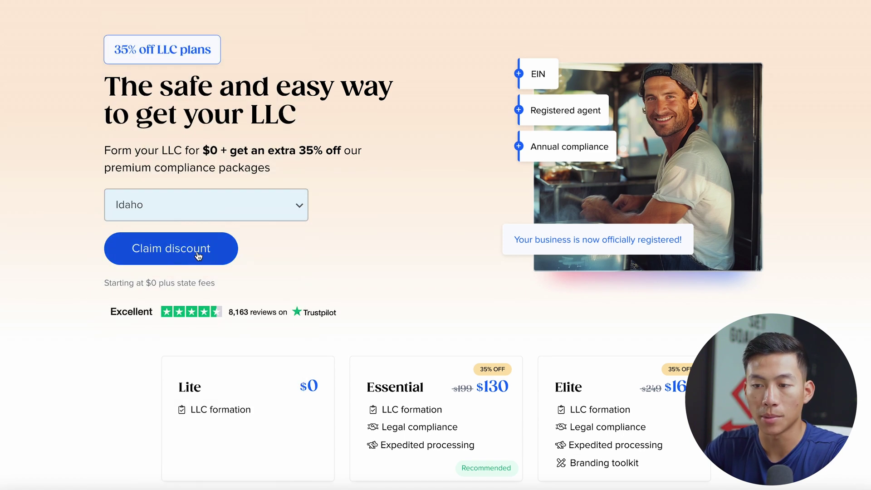
left_click(171, 250)
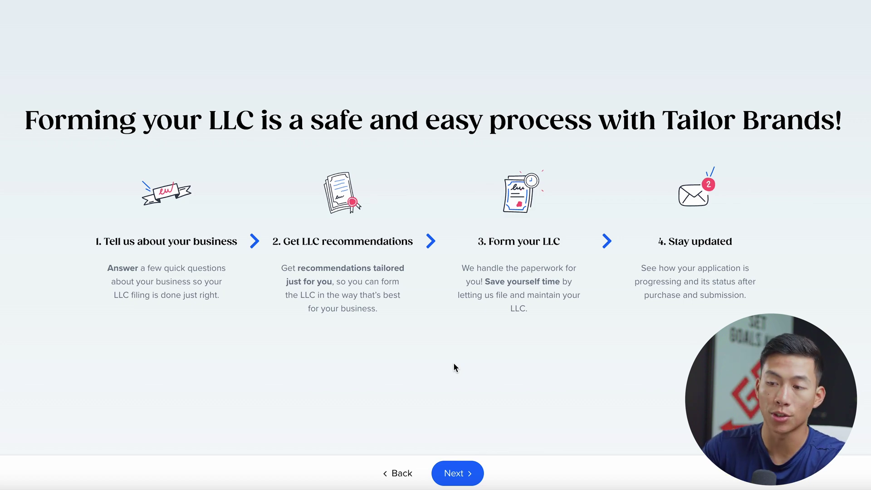
Set the business stage to Taking the first steps and continue with LLC as the planned service.
left_click(457, 473)
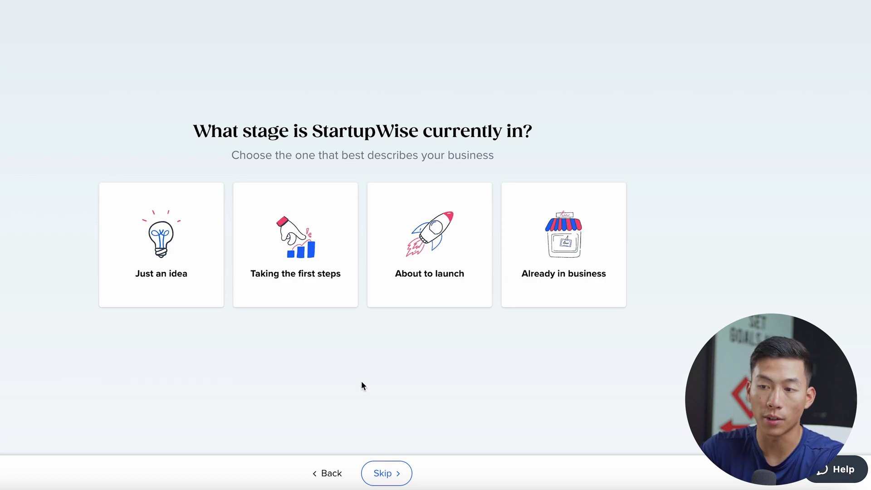
left_click(317, 285)
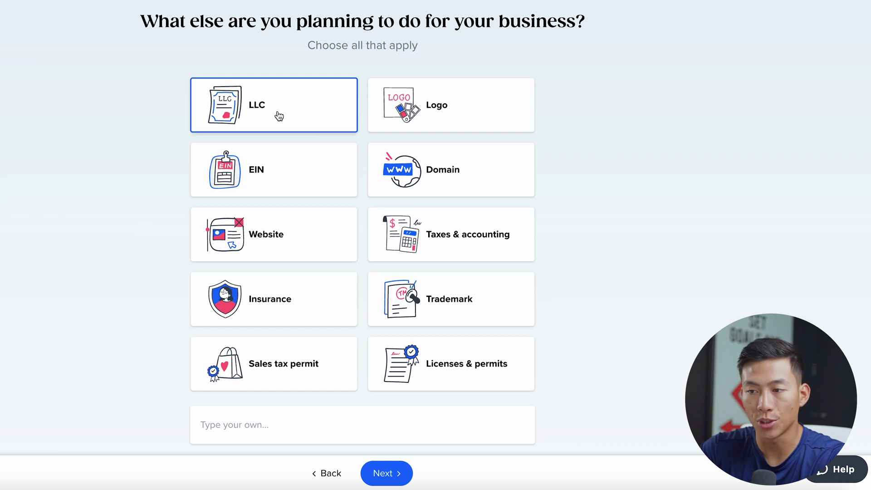
left_click(391, 473)
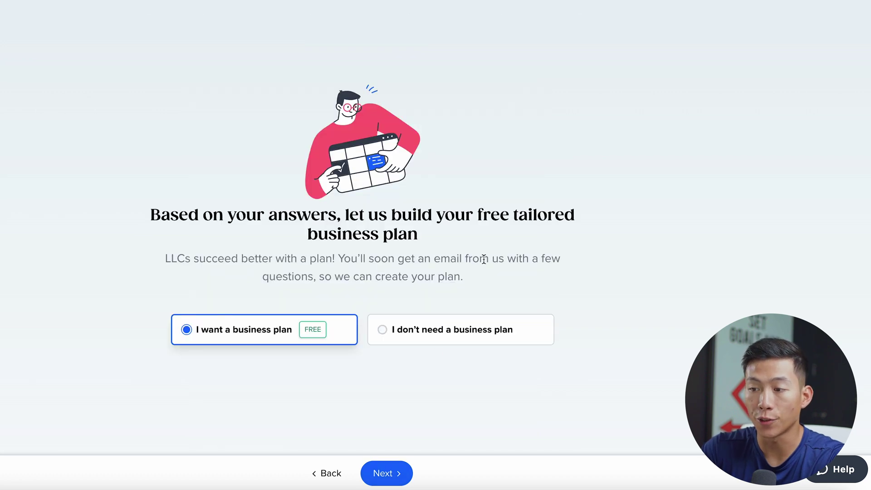
Request the free business plan, and opt to handle both the EIN and the annual compliance without the paid services.
left_click(292, 333)
left_click(292, 290)
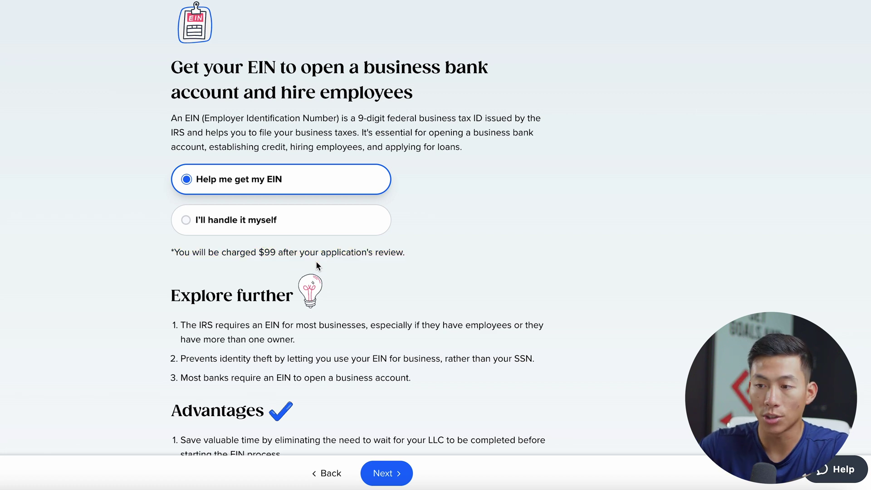
left_click(328, 229)
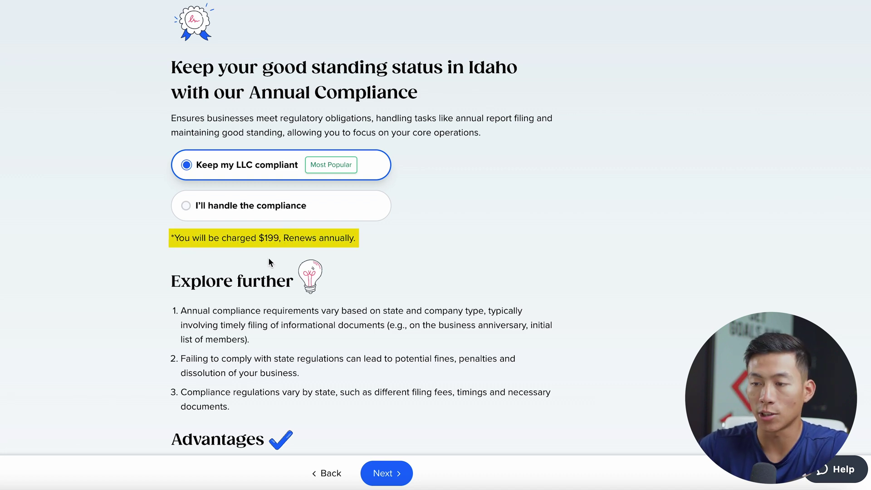
left_click(323, 210)
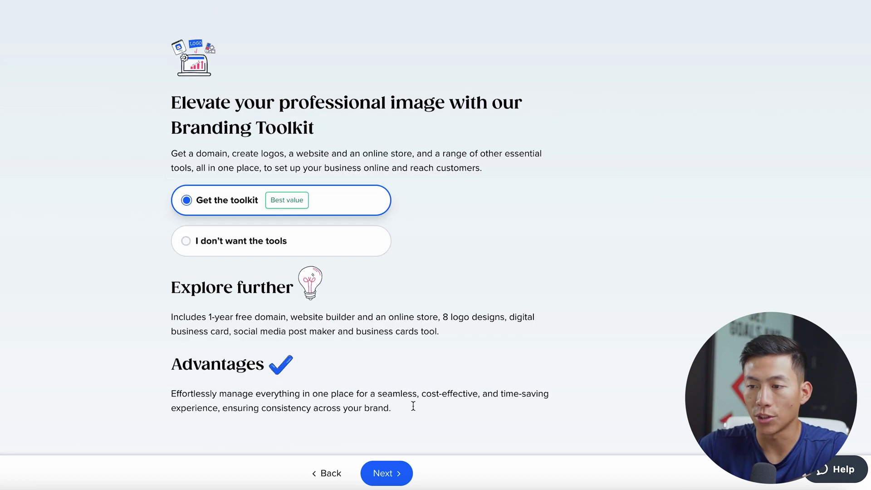
Proceed with the Branding Toolkit and the operating agreement included, and decline the Formation Kit.
left_click(393, 473)
left_click(322, 214)
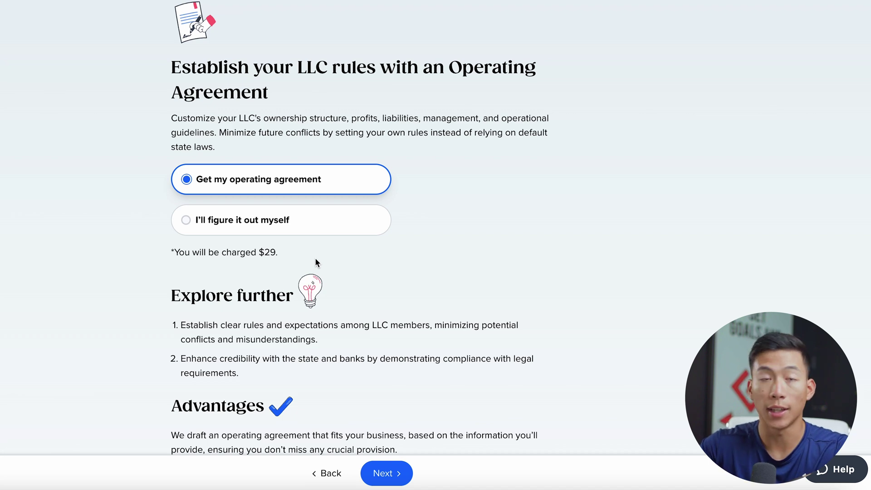
left_click(386, 473)
left_click(317, 206)
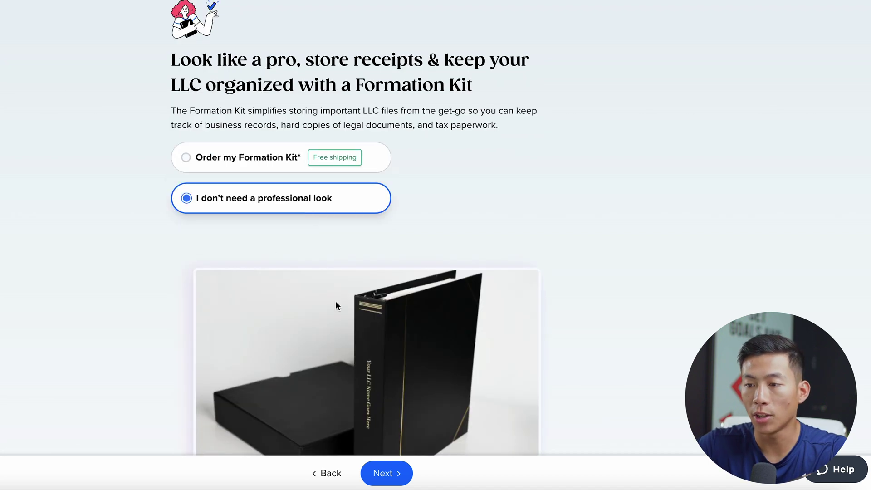
left_click(408, 476)
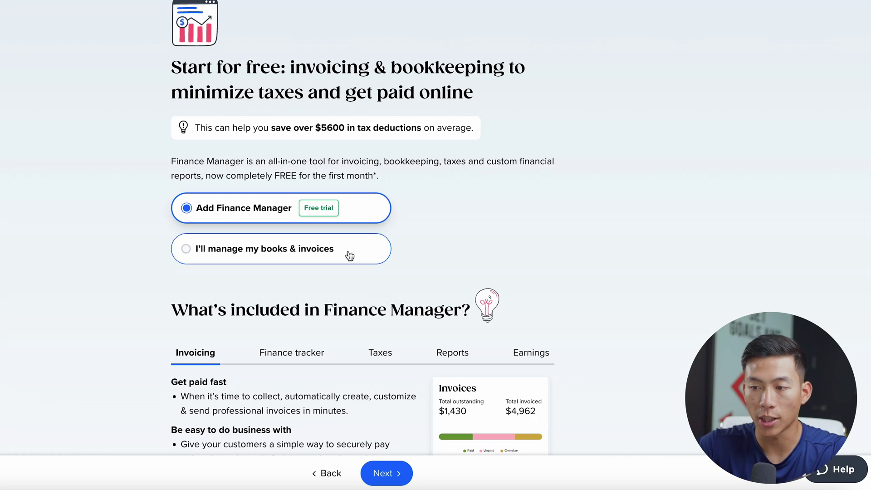
Decline the Finance Manager in favour of managing books and invoices independently, and accept the free text notifications.
left_click(389, 265)
left_click(321, 220)
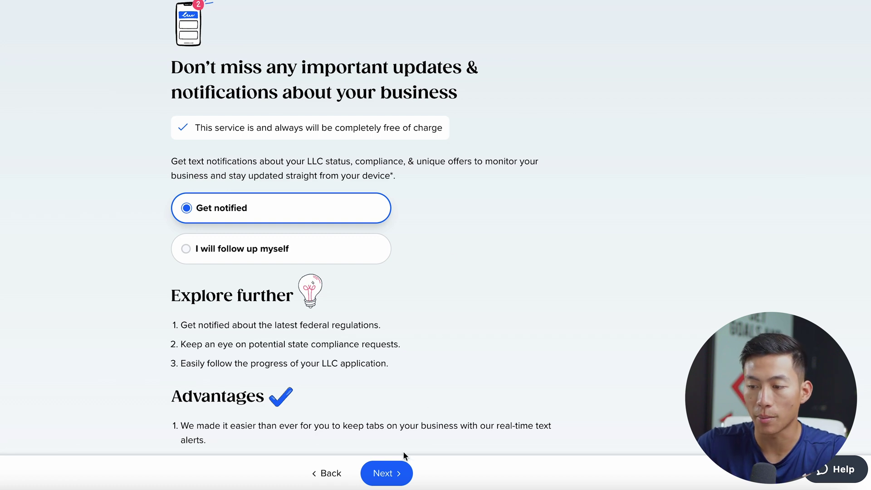
left_click(389, 473)
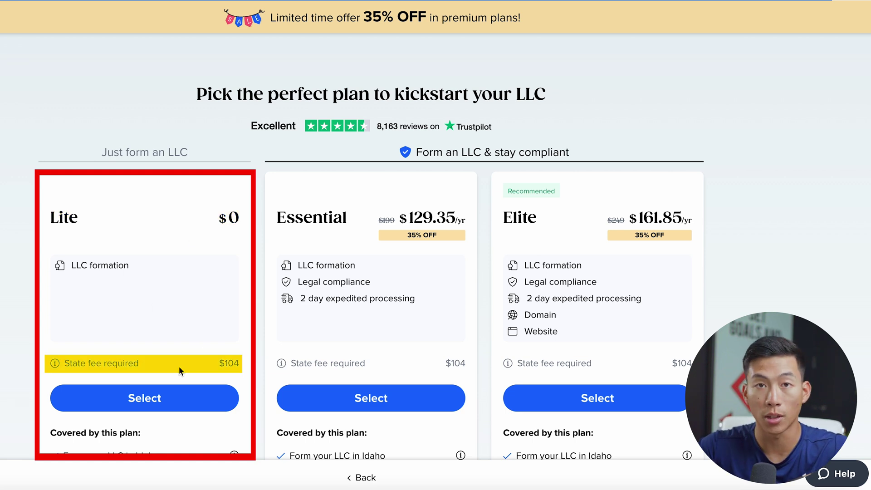
Compare what the Lite, Essential and Elite plans cover, and select the Essential plan.
scroll(6, 283, "down", 4)
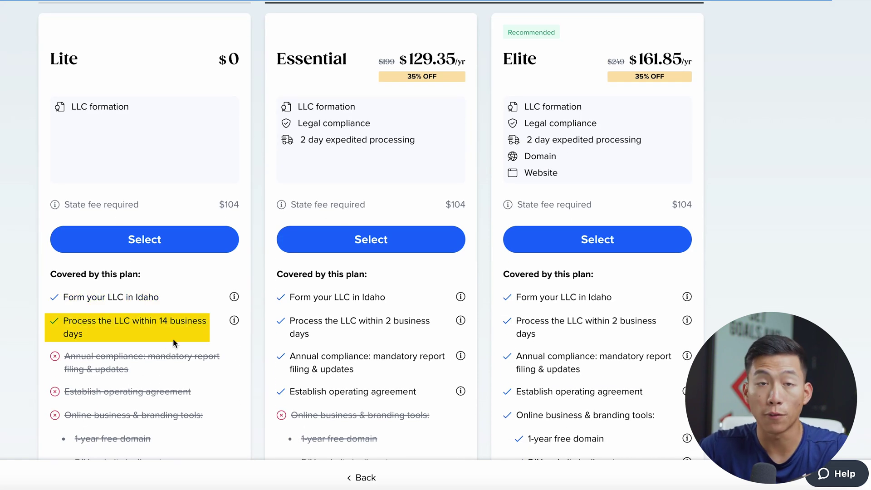
scroll(366, 298, "up", 3)
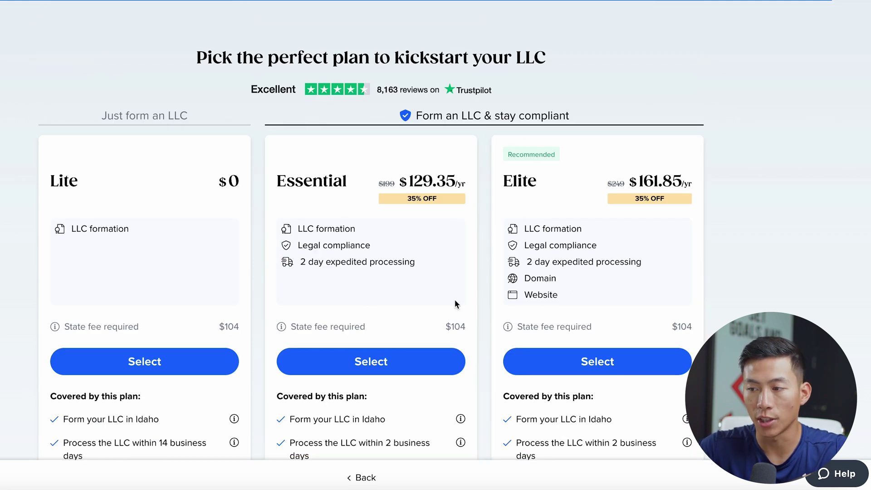
scroll(455, 300, "down", 1)
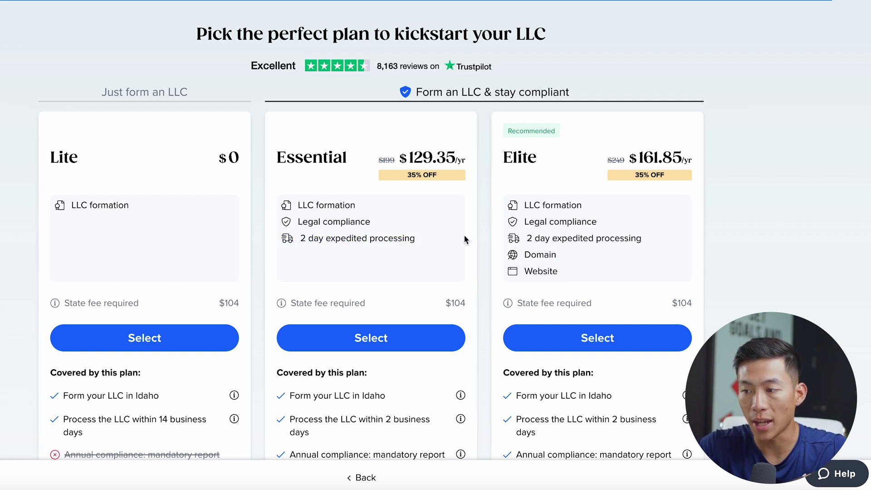
scroll(464, 235, "down", 7)
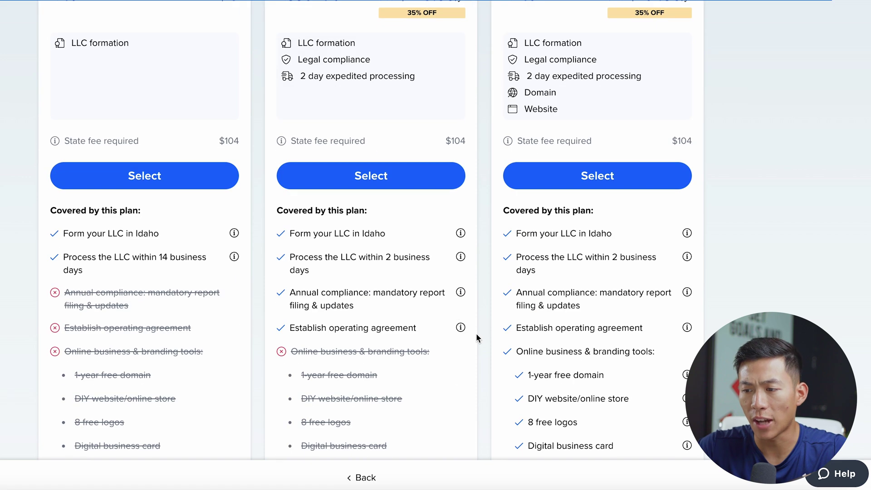
scroll(485, 354, "up", 6)
scroll(484, 355, "up", 2)
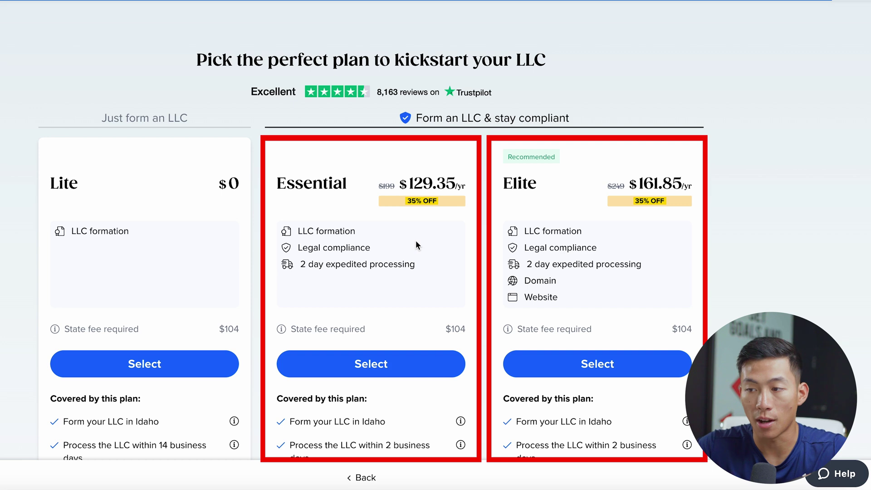
left_click(370, 363)
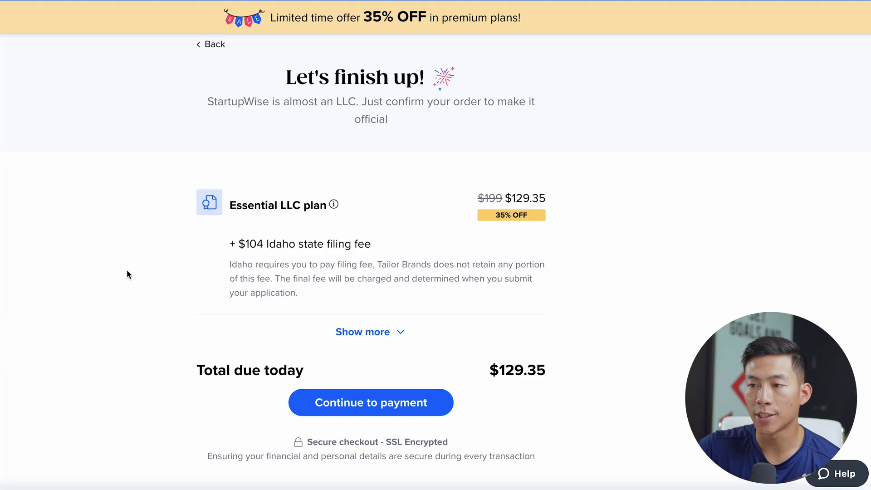
Expand the order summary's add-ons and turn off the registered agent service.
scroll(128, 273, "down", 2)
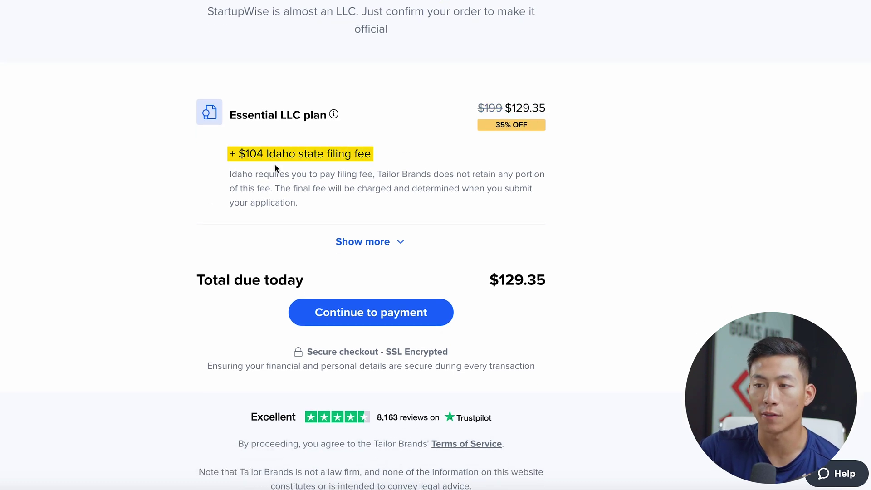
left_click(358, 241)
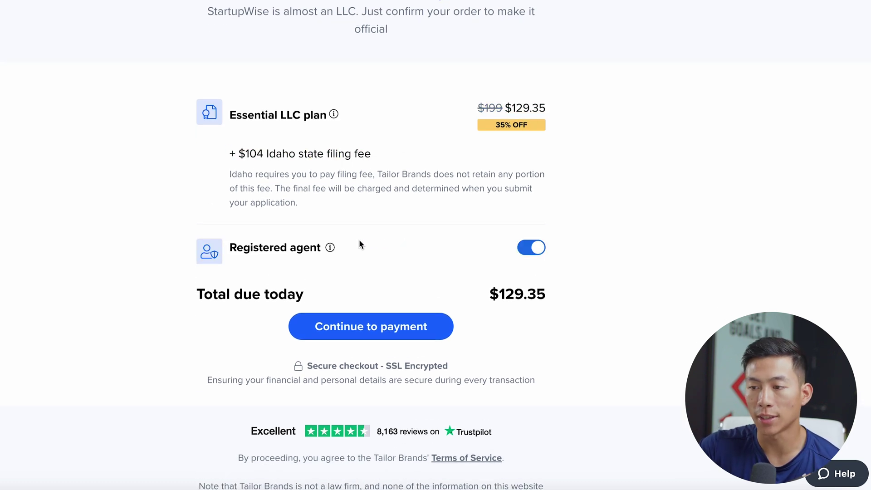
scroll(409, 242, "down", 2)
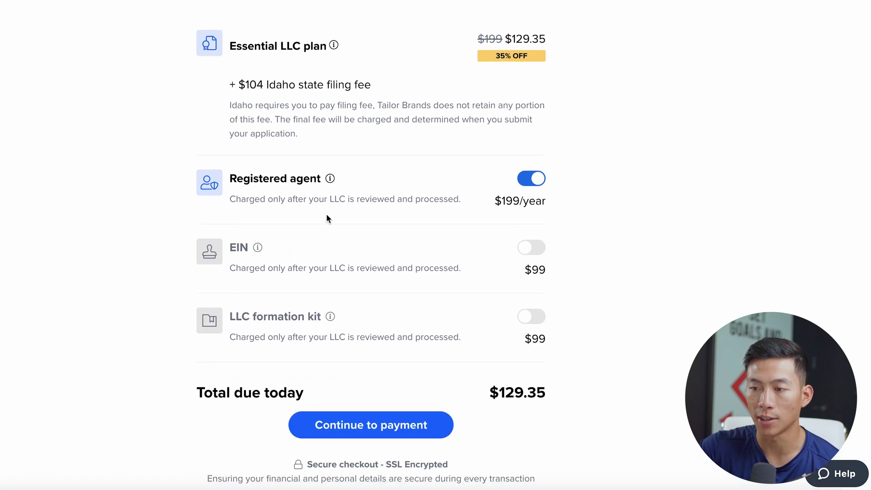
left_click(540, 183)
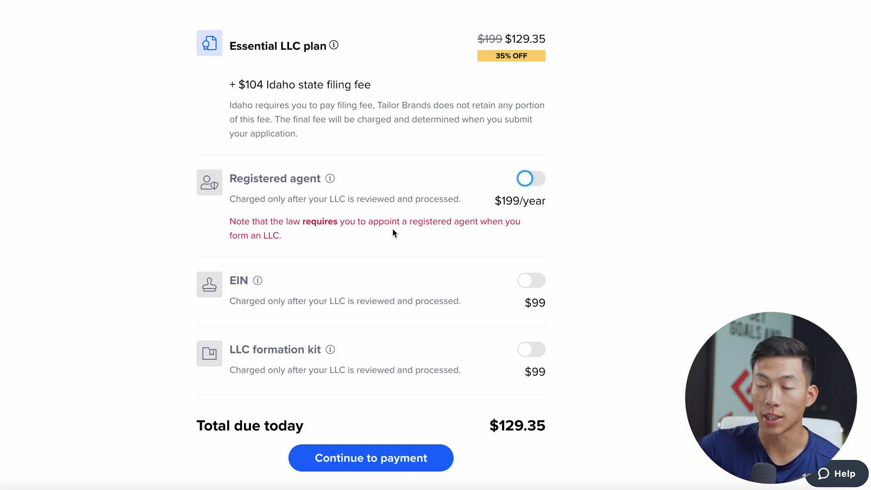
Continue to payment and open the credit card checkout form.
scroll(393, 232, "down", 2)
left_click(352, 389)
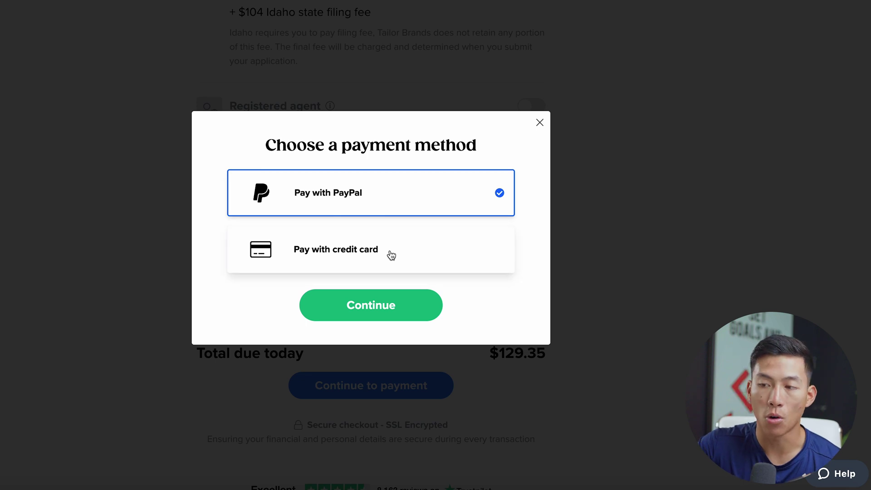
left_click(391, 267)
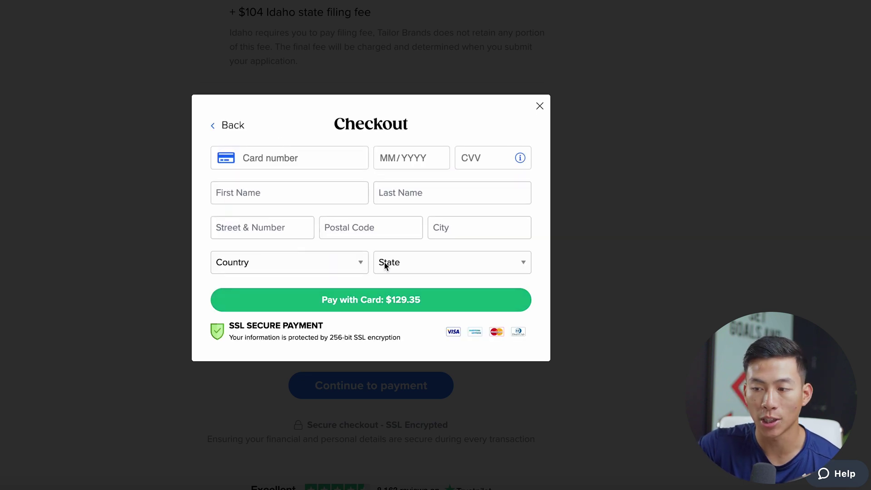